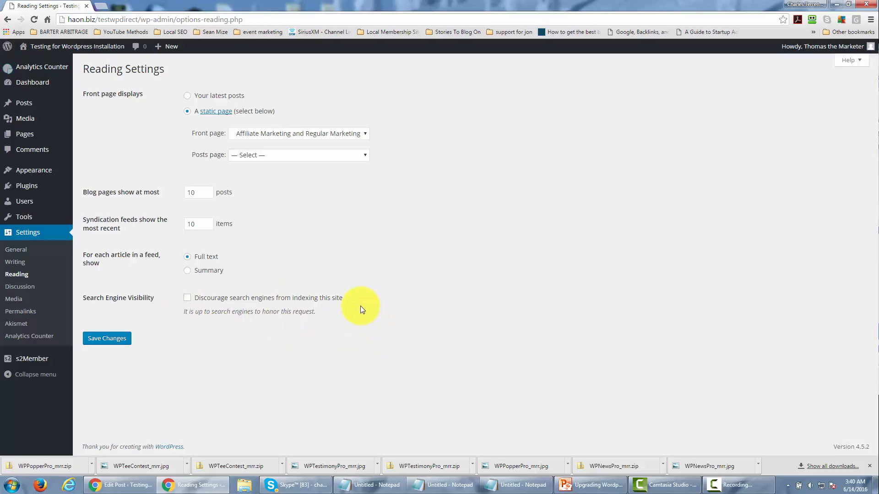
# Step: Discourage search engines from indexing this site and save the reading settings
pyautogui.click(187, 298)
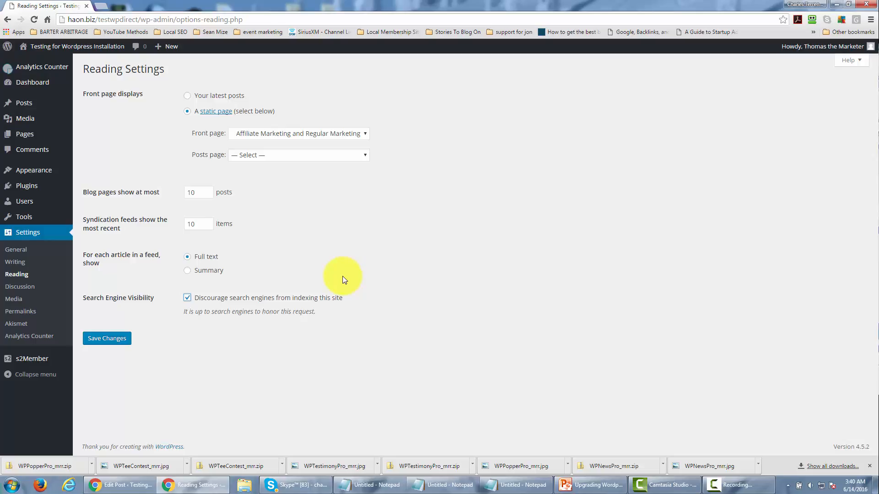
pyautogui.click(105, 339)
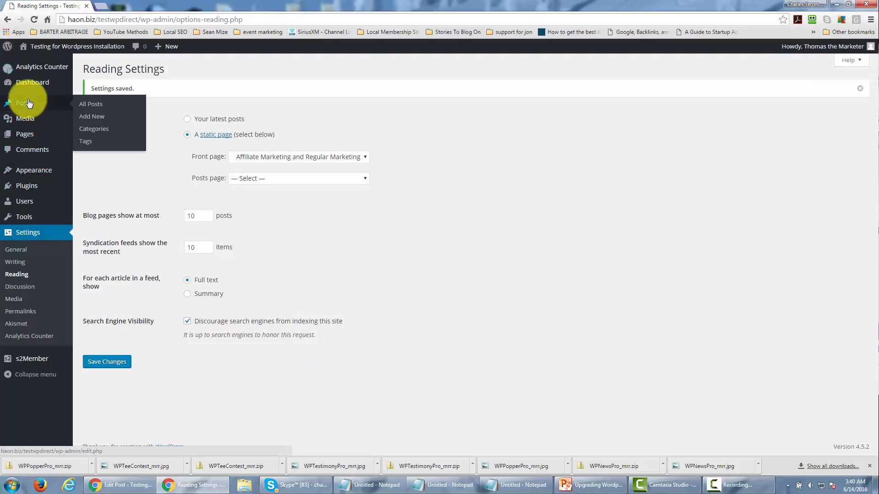
# Step: Create a new post titled "Month One" and publish it
pyautogui.moveTo(30, 143)
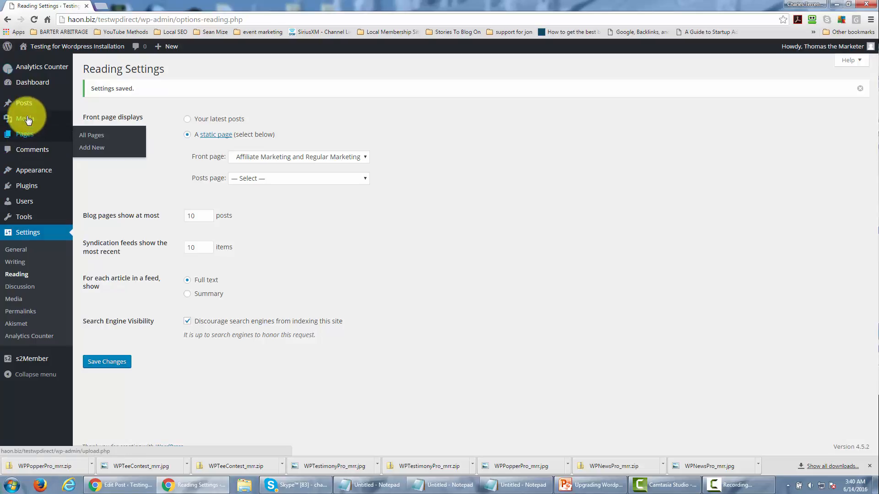
pyautogui.moveTo(28, 107)
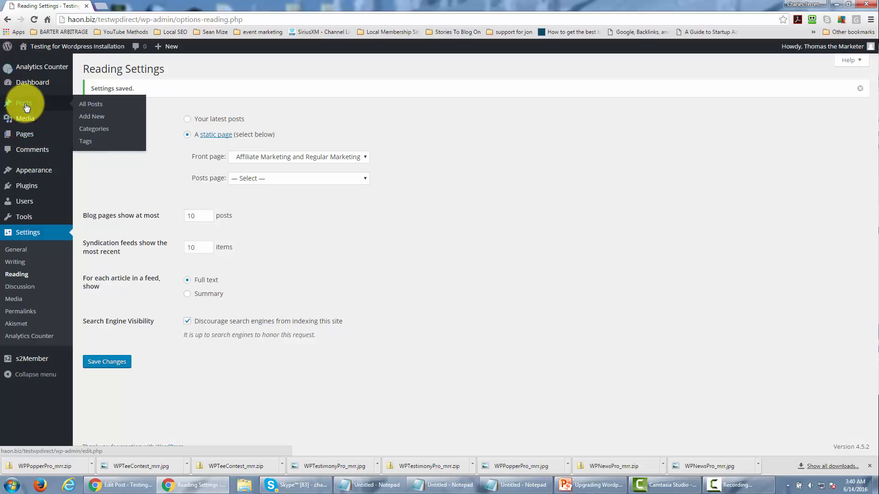
pyautogui.click(94, 106)
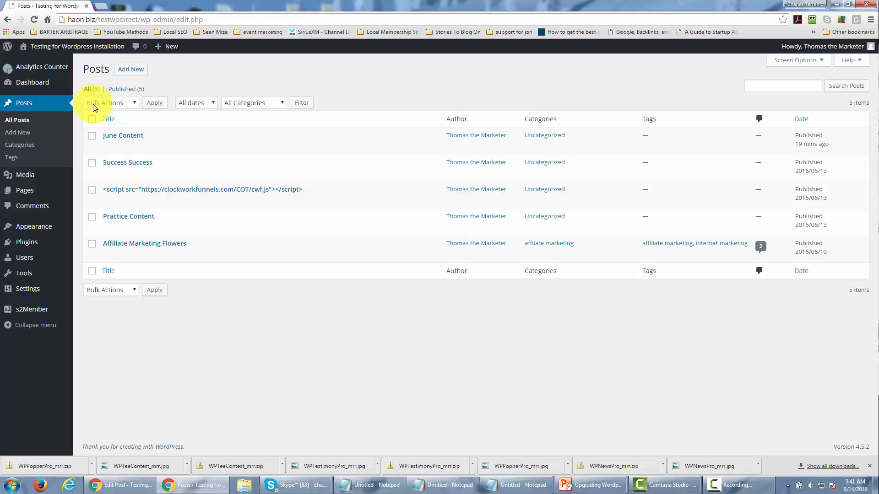
pyautogui.click(135, 72)
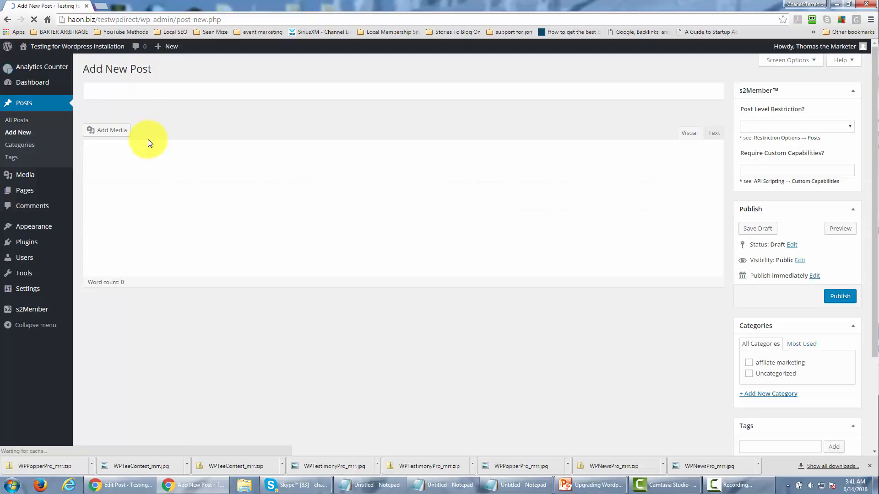
pyautogui.click(145, 90)
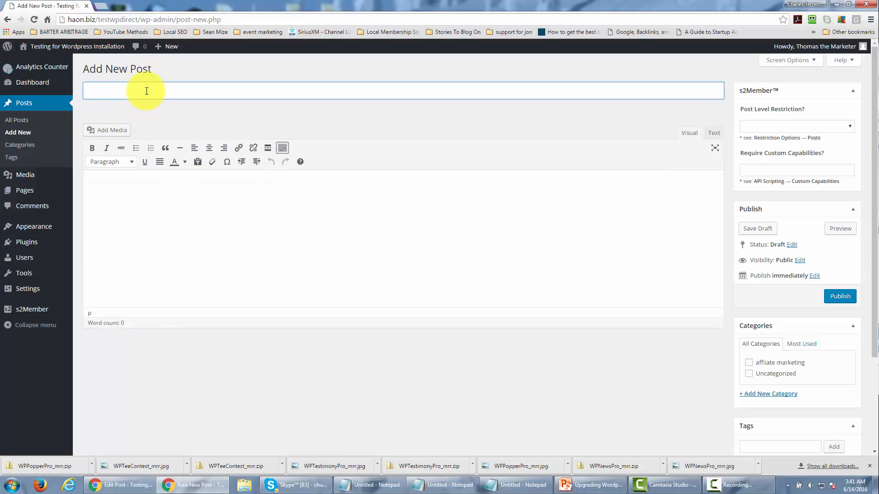
pyautogui.write('Month One')
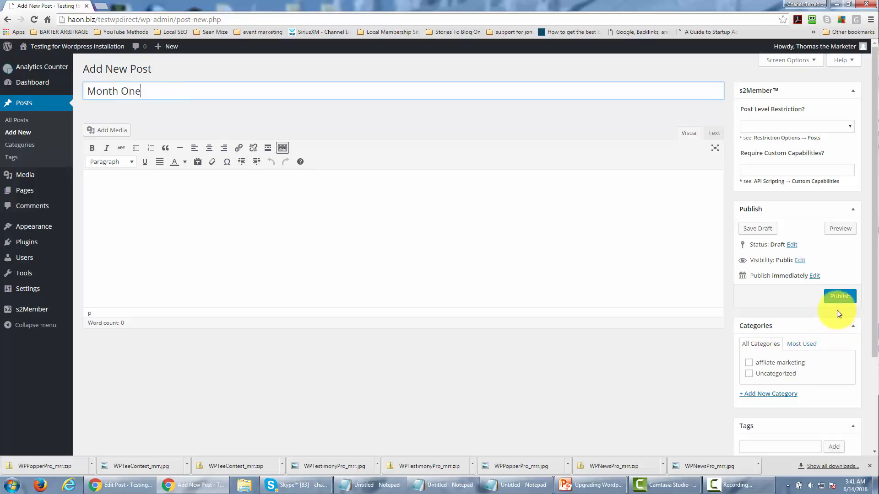
pyautogui.click(837, 298)
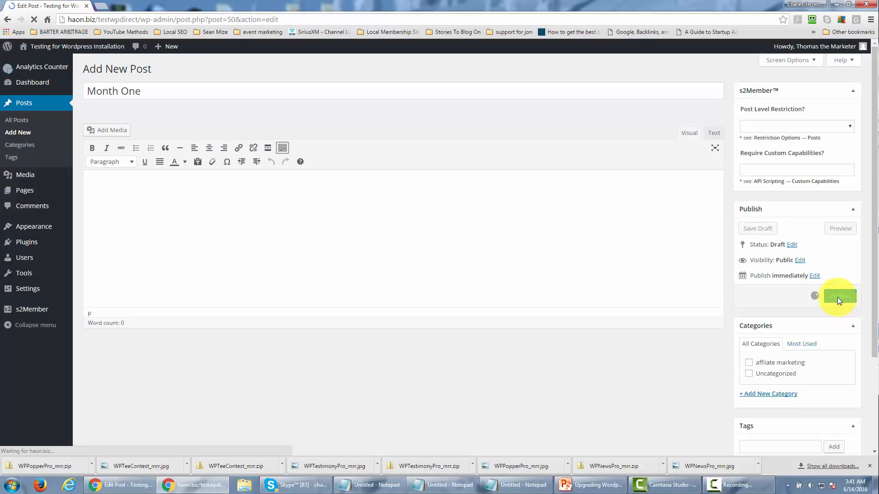
# Step: Restrict the Month One post to "Require Level #1 (or higher)" in s2Member and update the post
pyautogui.click(848, 154)
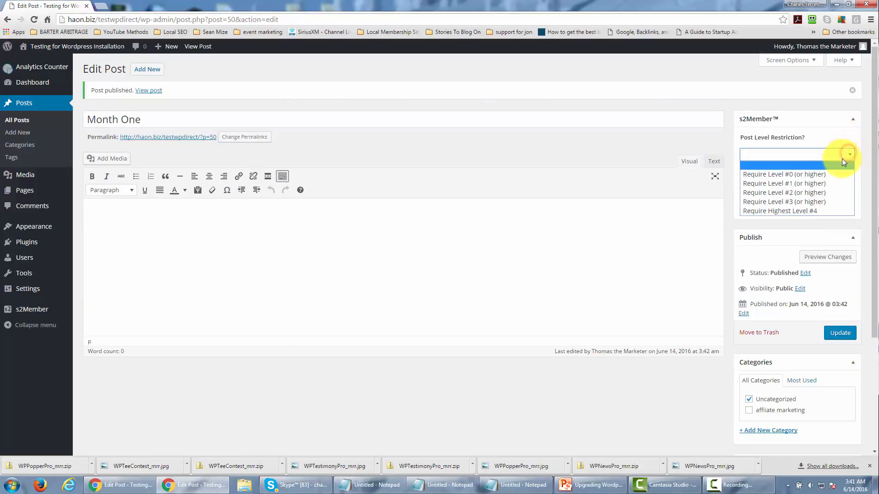
pyautogui.click(833, 182)
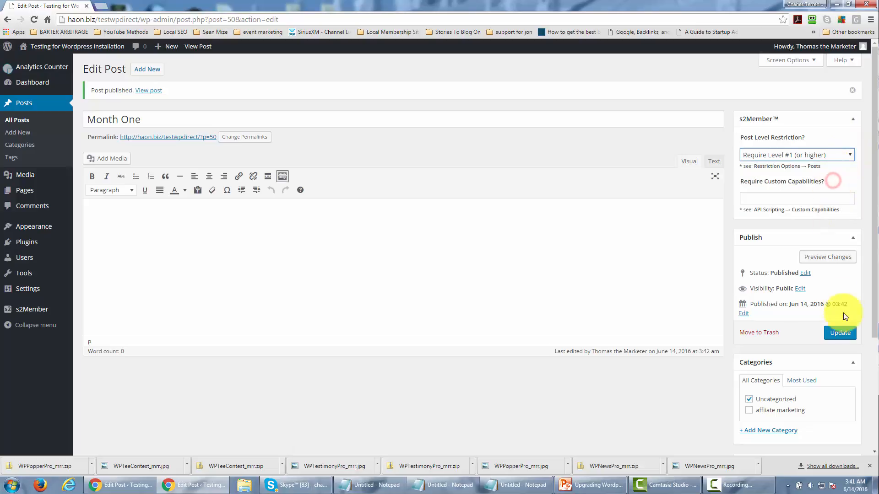
pyautogui.click(839, 333)
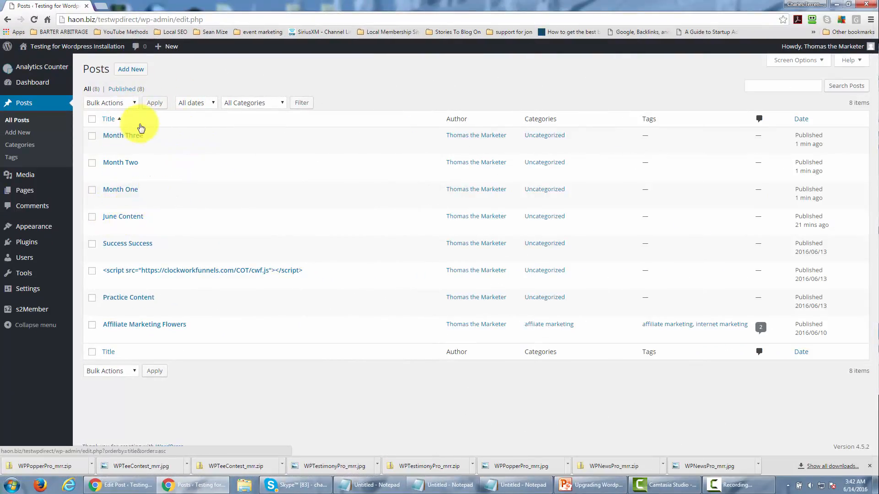
# Step: Set the site's permalink structure to Post name and save the permalink settings
pyautogui.moveTo(108, 203)
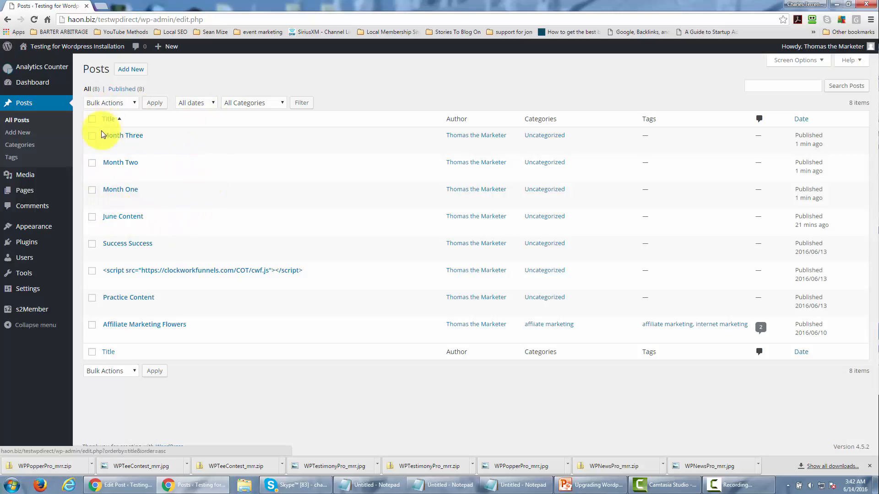
pyautogui.moveTo(98, 174)
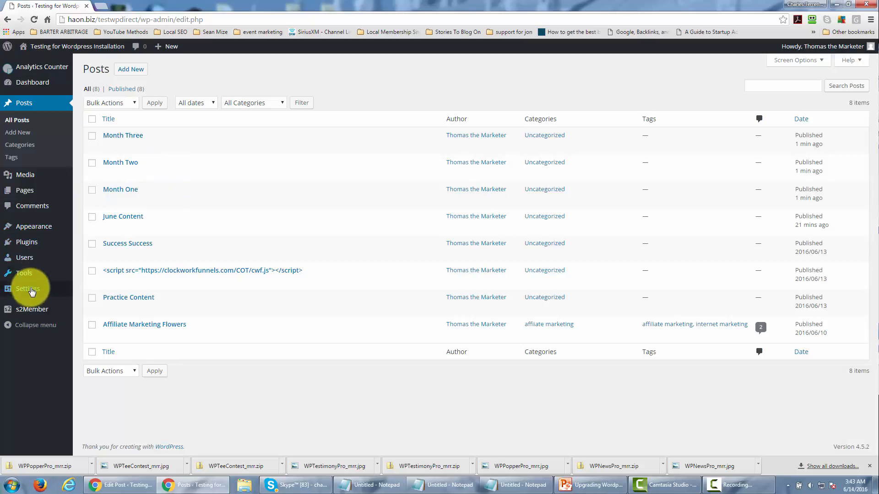
pyautogui.moveTo(32, 293)
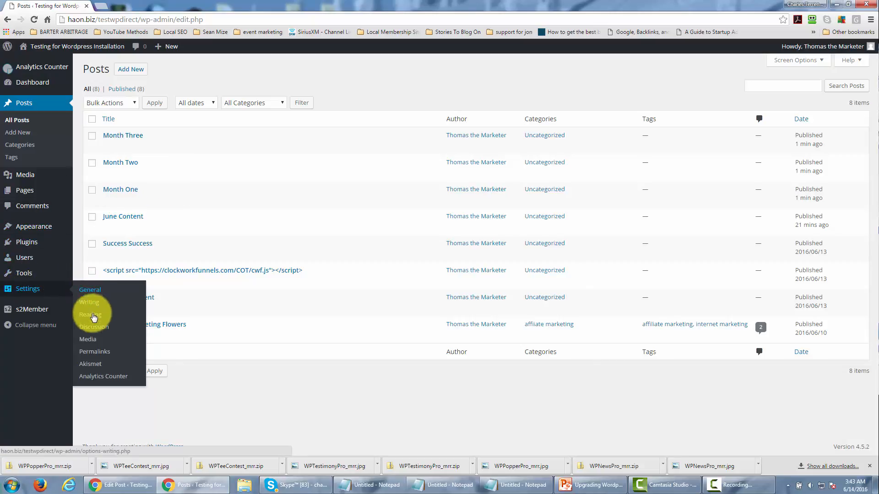
pyautogui.click(95, 352)
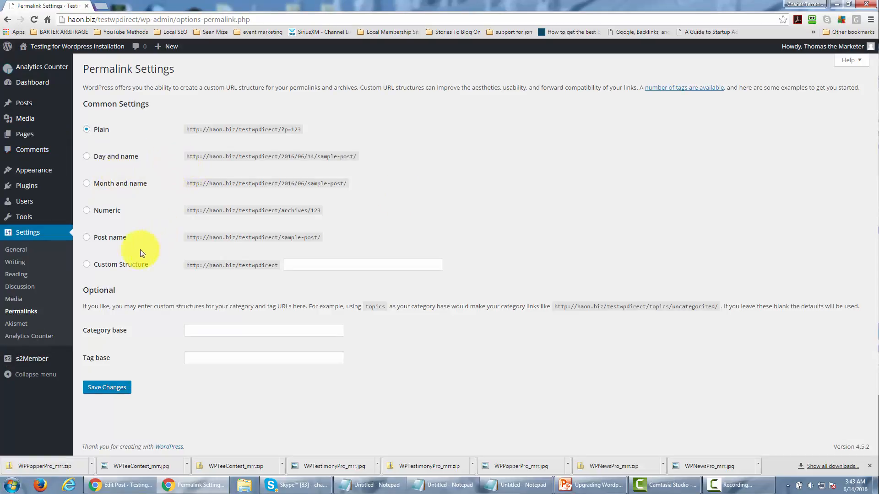
pyautogui.click(89, 238)
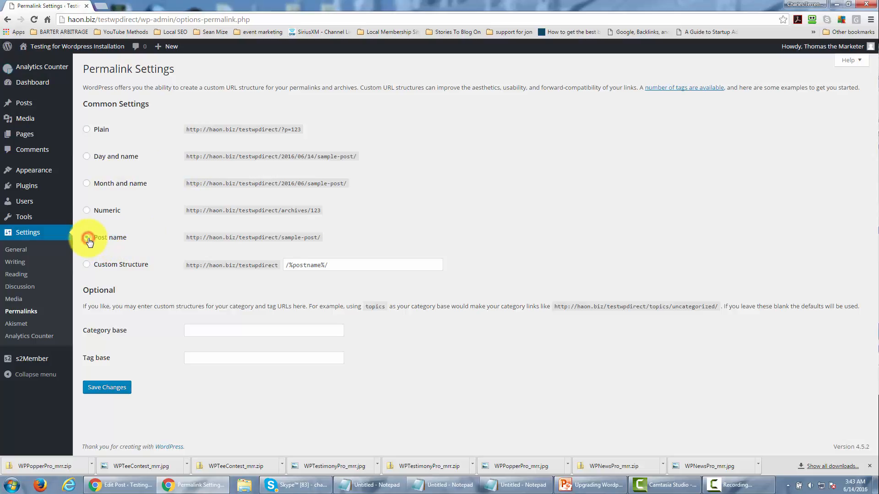
pyautogui.click(108, 388)
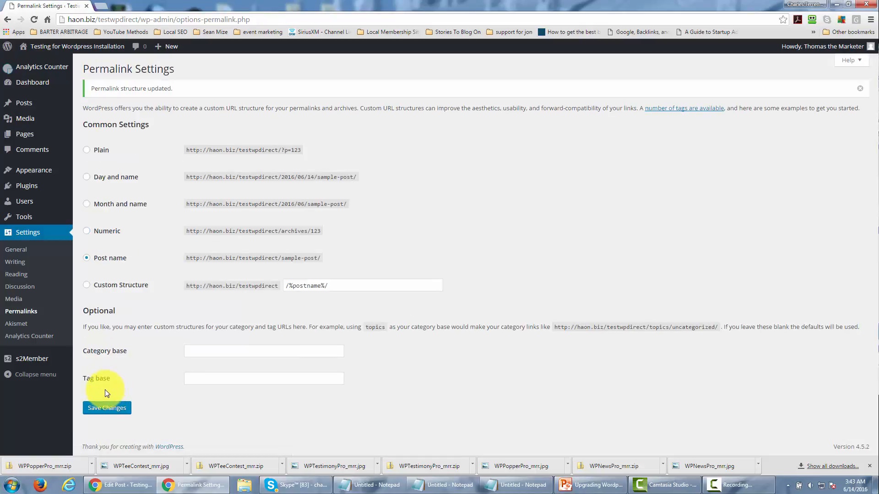
# Step: Open the Month One post for editing and extend its title to "Month One: CPA Marketing"
pyautogui.moveTo(17, 106)
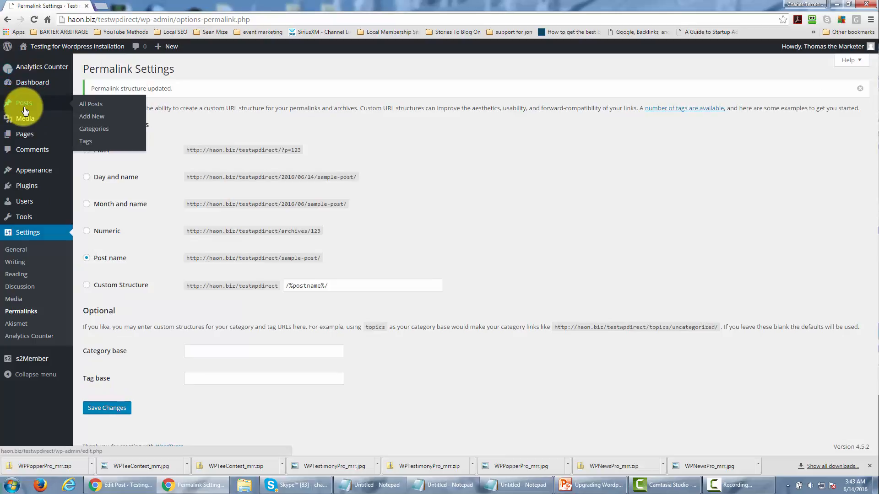
pyautogui.click(89, 106)
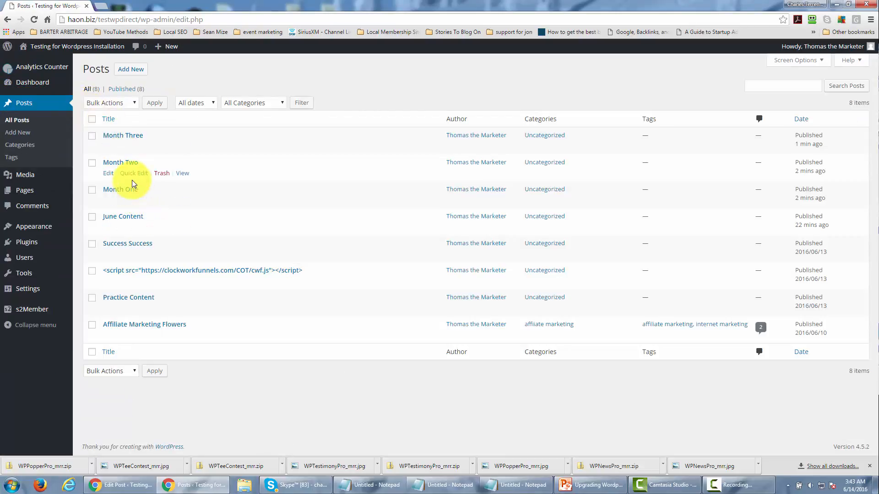
pyautogui.moveTo(131, 194)
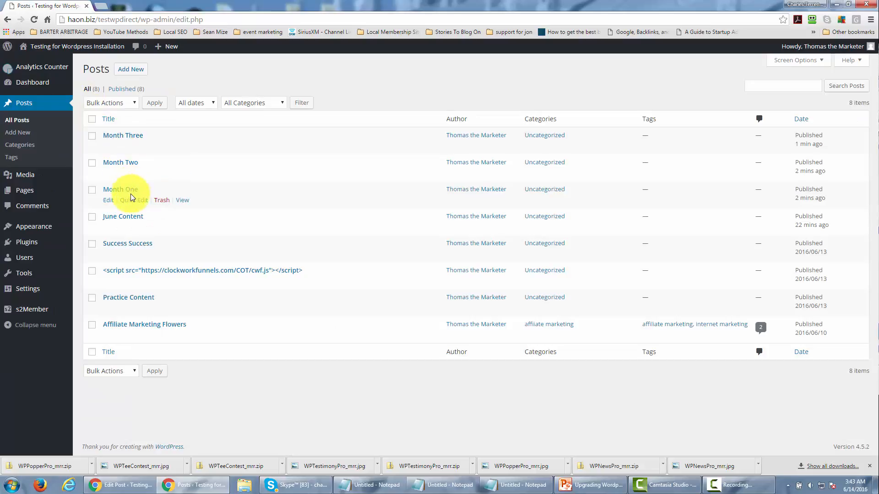
pyautogui.click(109, 204)
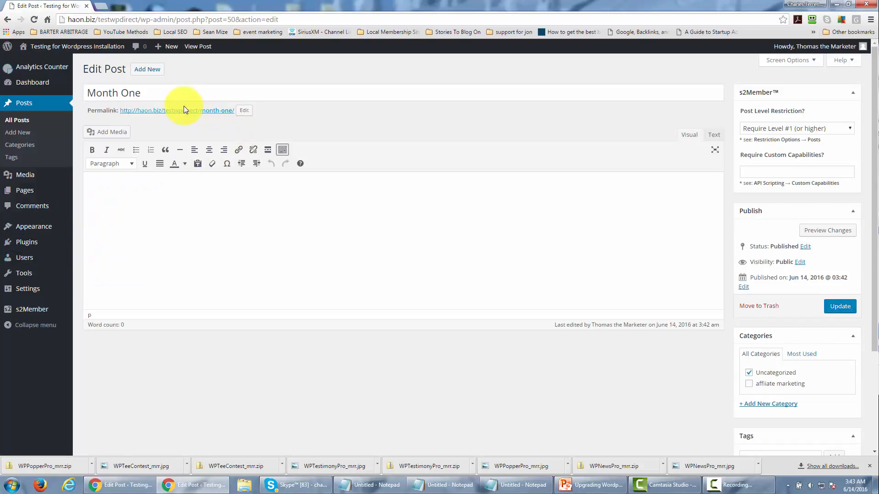
pyautogui.click(165, 92)
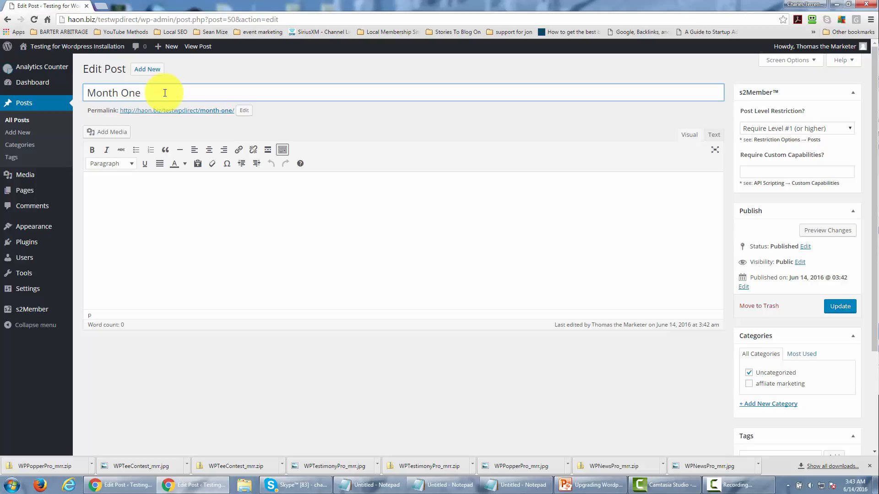
pyautogui.write(': CPA Marketing')
pyautogui.click(321, 122)
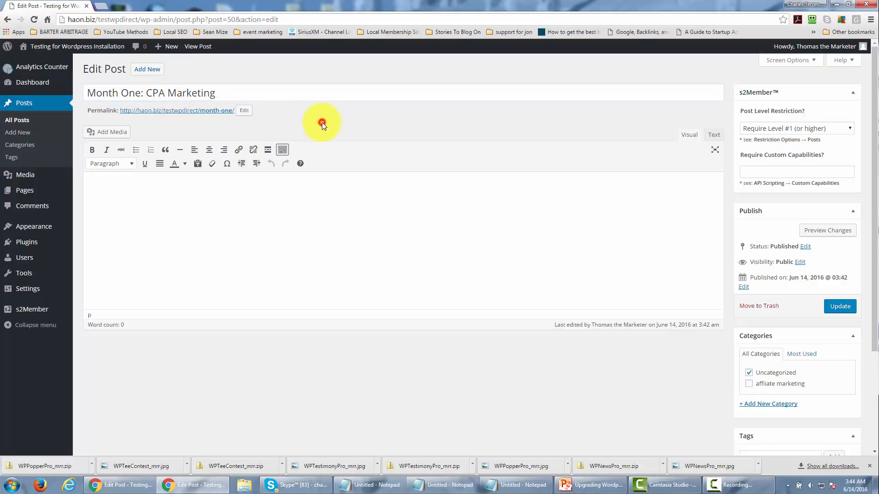
# Step: Change the post's permalink slug to "month-one-cpa-marketing-23" and update the post
pyautogui.click(243, 113)
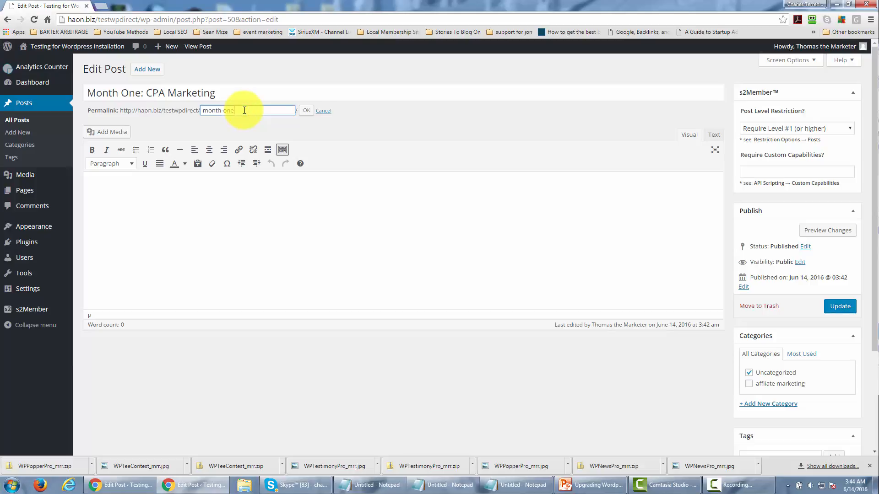
pyautogui.write('-cpa-marketing')
pyautogui.write('-23')
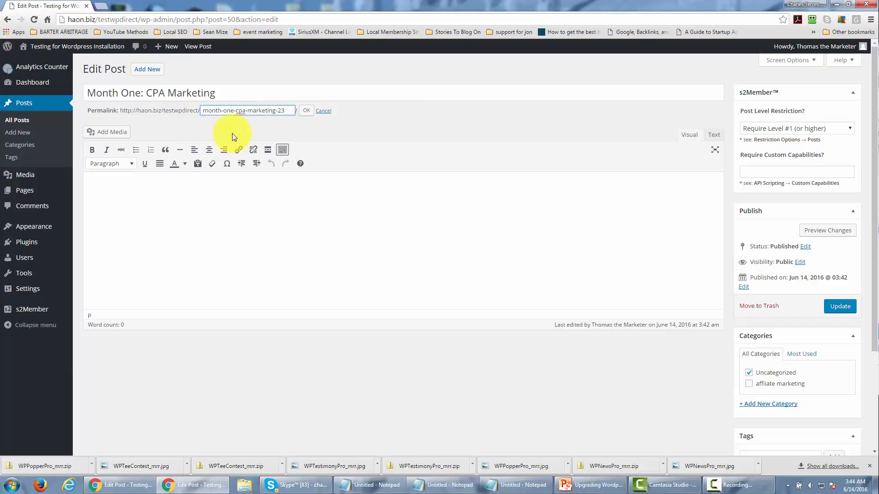
pyautogui.click(304, 111)
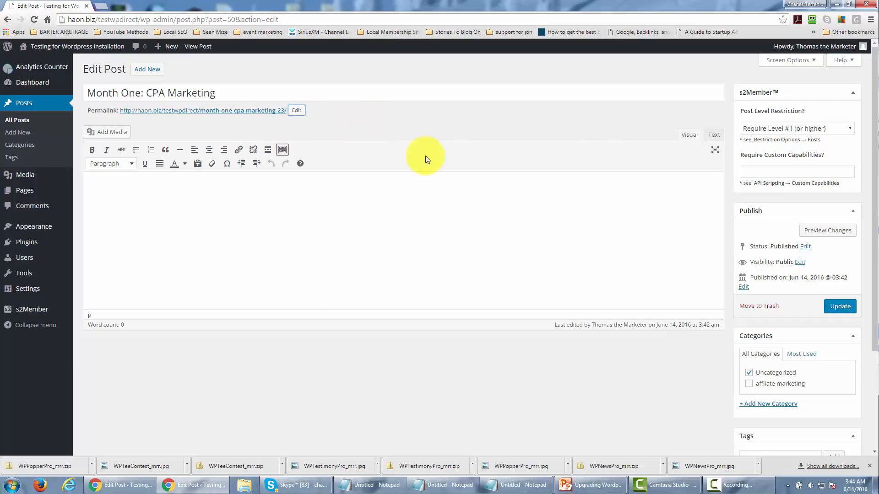
pyautogui.click(834, 308)
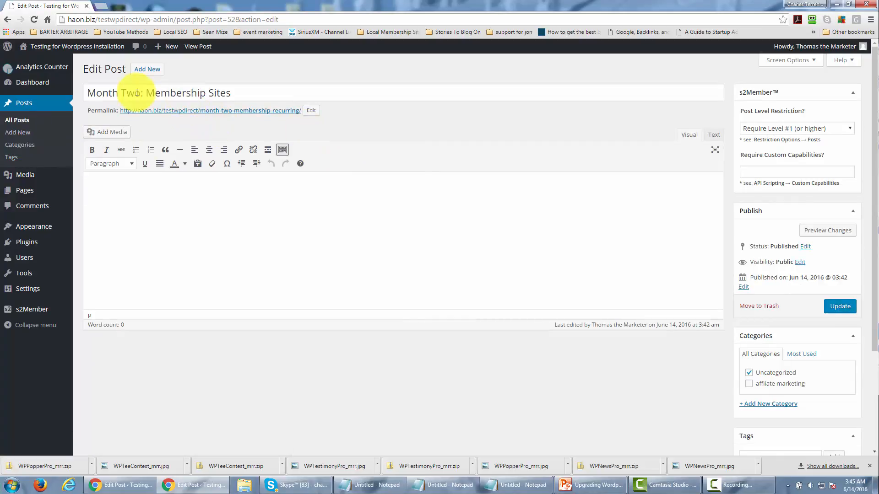
# Step: Update the "Month Two: Membership Sites" post to save its edits
pyautogui.click(830, 308)
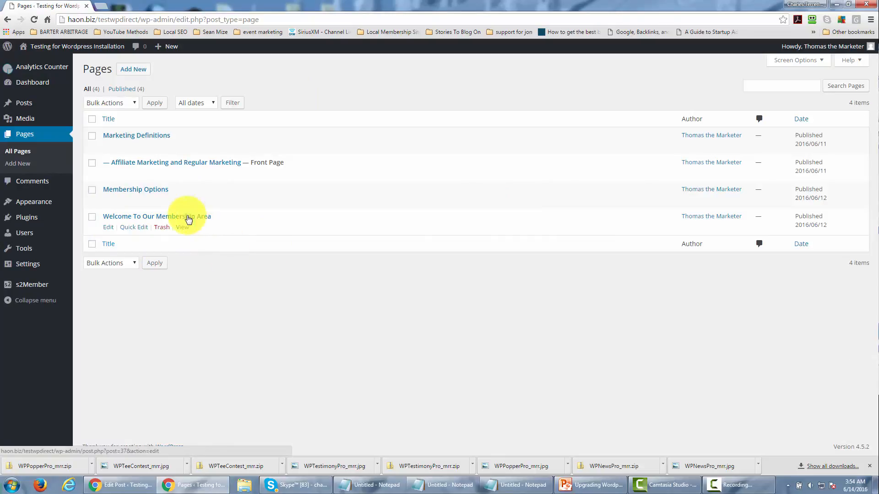
# Step: Open the "Welcome To Our Membership Area" page for editing and switch its content editor to Text mode
pyautogui.click(109, 228)
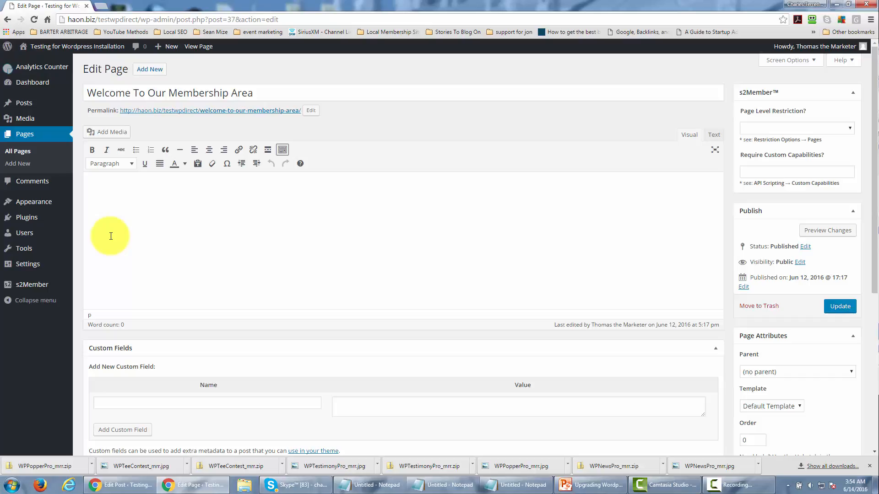
pyautogui.click(714, 135)
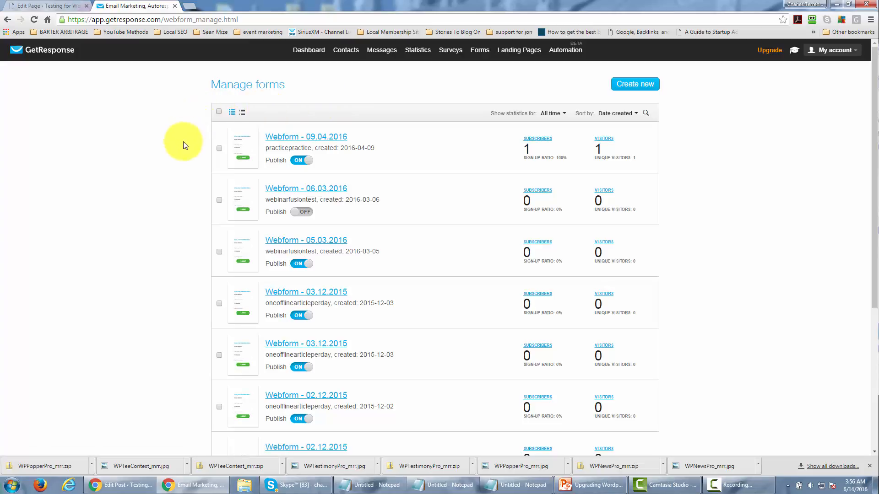
# Step: In GetResponse, open "Webform - 09.04.2016", save and publish it, and copy its JavaScript code for self-installation
pyautogui.click(319, 138)
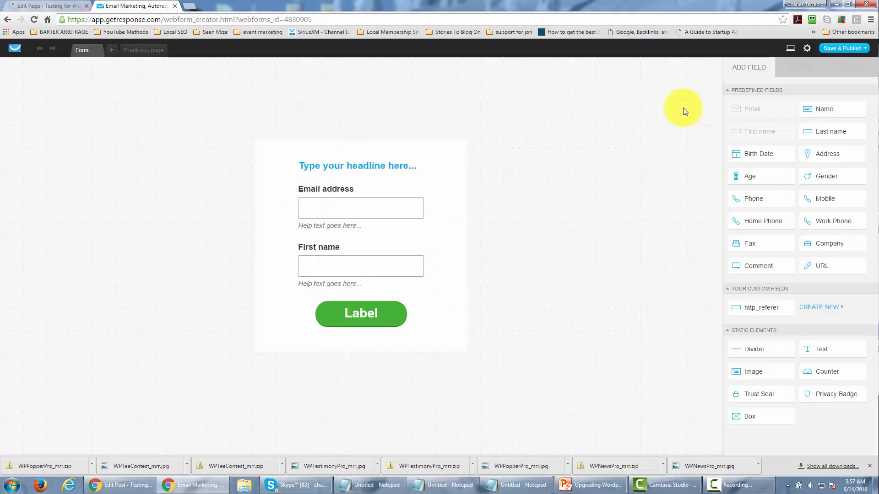
pyautogui.moveTo(835, 48)
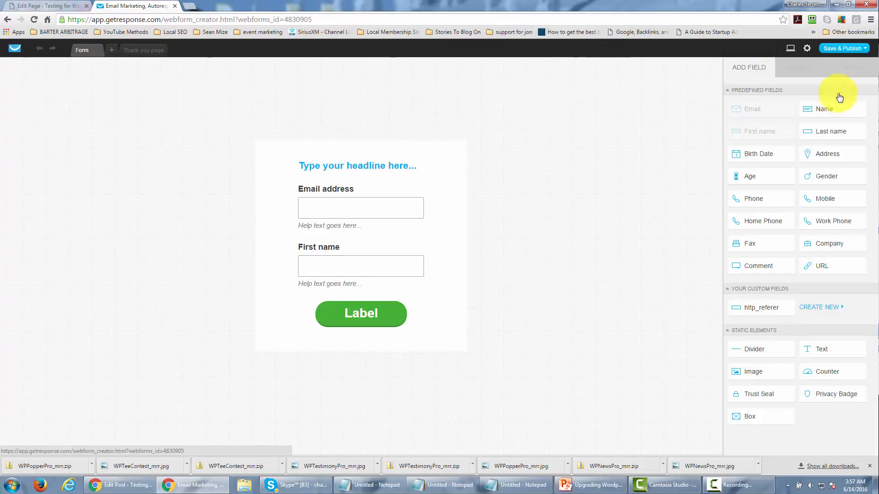
pyautogui.click(841, 83)
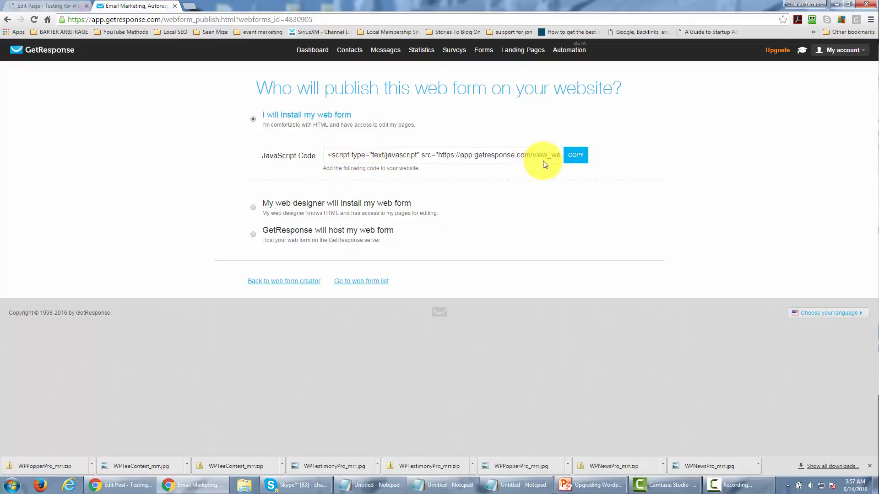
pyautogui.click(571, 158)
pyautogui.click(573, 158)
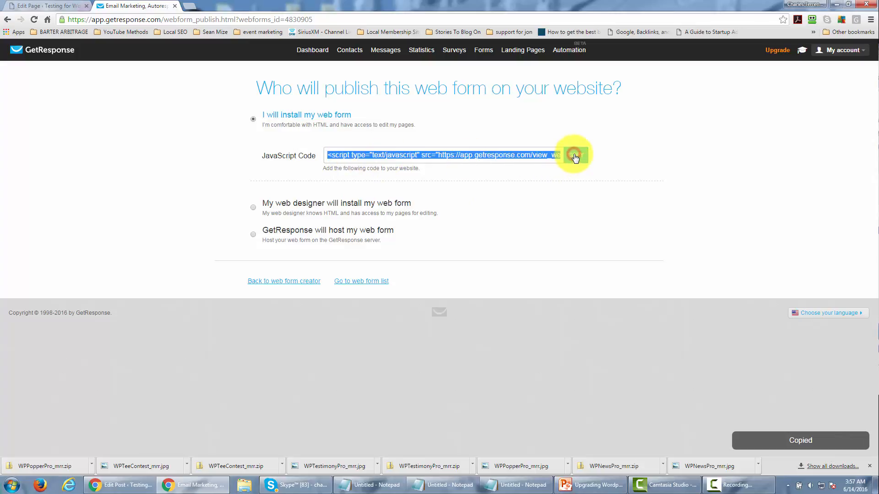
# Step: Copy the web form's JavaScript code and paste it after an opening <center> tag in the WordPress "Welcome To Our Membership Area" page
pyautogui.rightClick(469, 160)
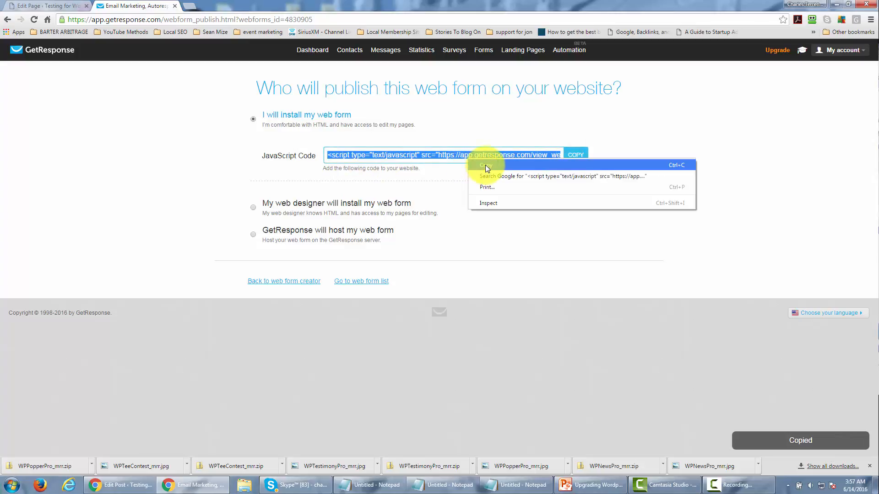
pyautogui.click(485, 165)
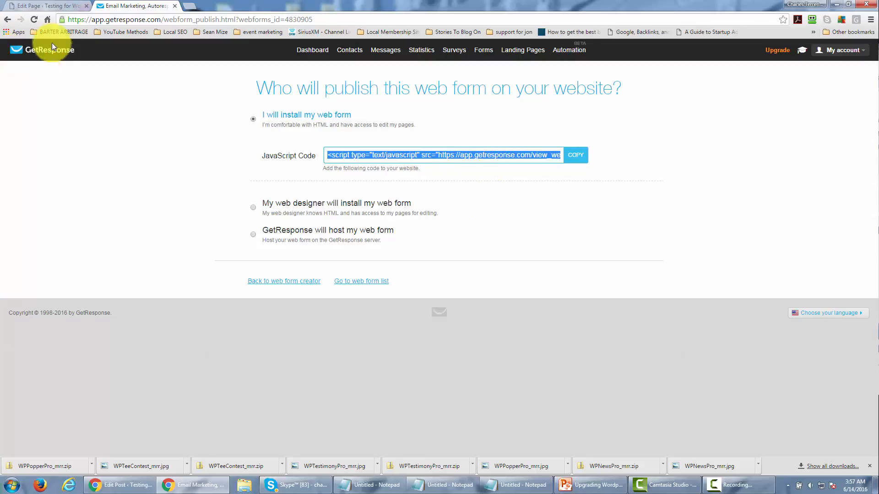
pyautogui.click(64, 6)
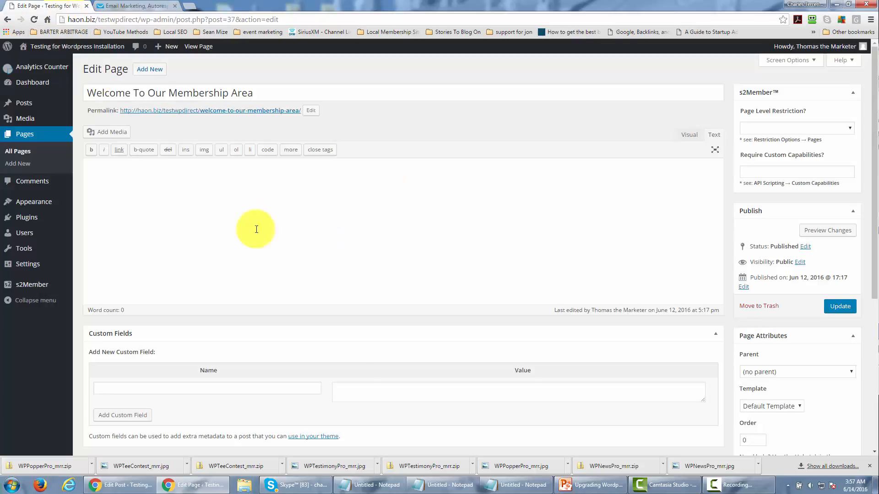
pyautogui.click(129, 168)
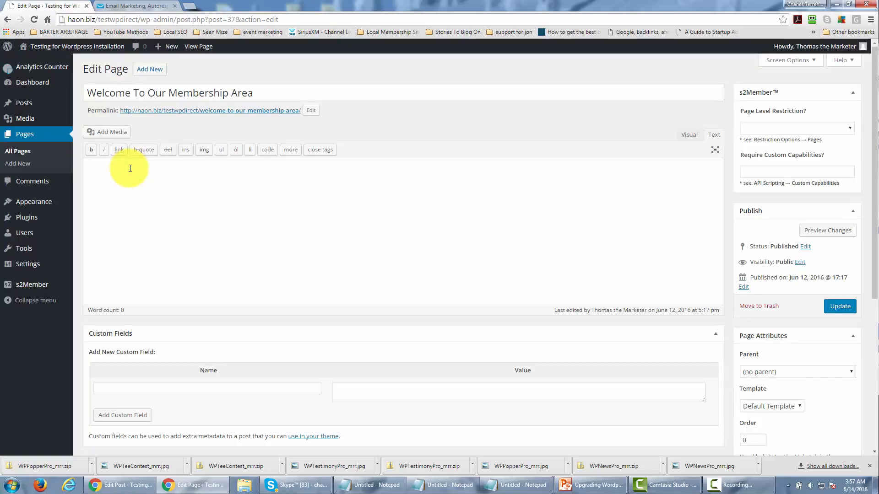
pyautogui.write('<center>')
pyautogui.hotkey('ctrl', 'v')
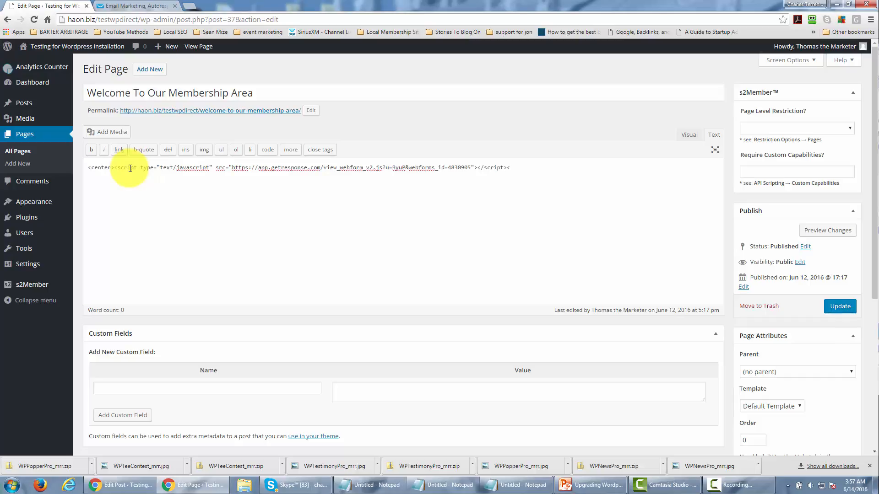
# Step: Close the web form code with a </center> tag, update the page and view it on the site
pyautogui.write('/center')
pyautogui.press('BackSpace')
pyautogui.press('BackSpace')
pyautogui.press('BackSpace')
pyautogui.press('BackSpace')
pyautogui.write('nter')
pyautogui.click(842, 307)
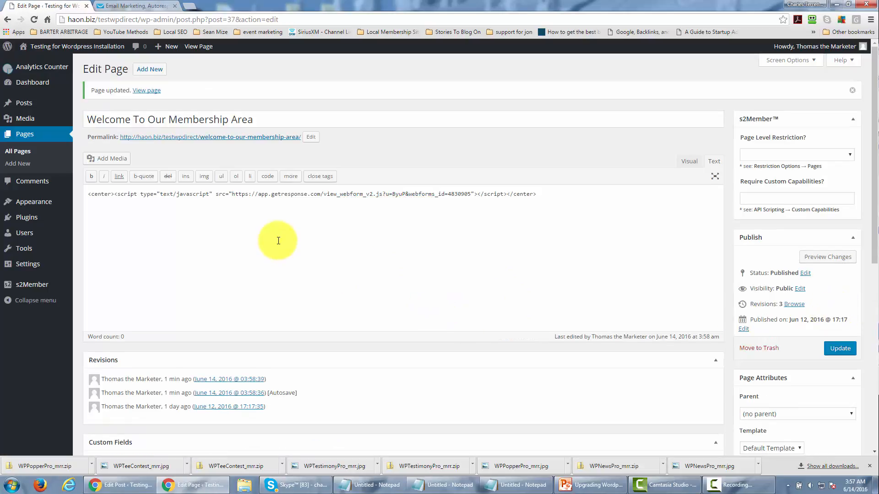
pyautogui.click(150, 90)
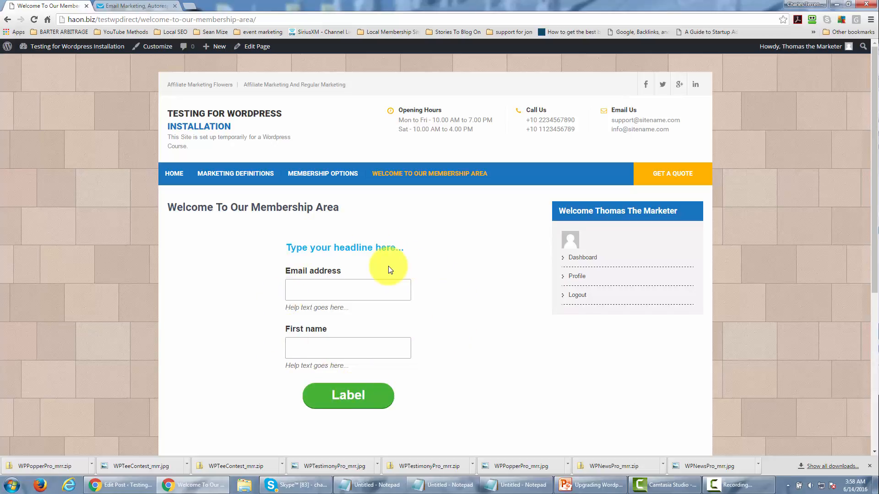
# Step: In GetResponse, start creating a time-based autoresponder and set it to go out on day 30
pyautogui.hotkey('ctrl', 'Tab')
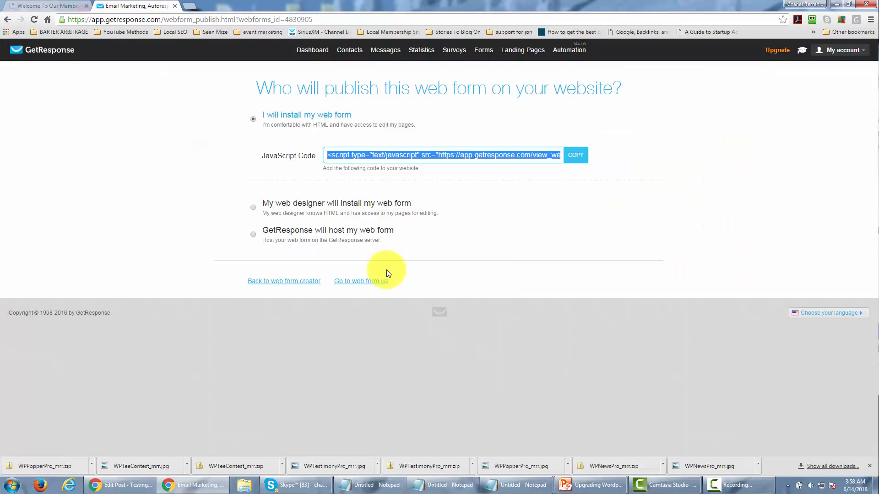
pyautogui.moveTo(382, 53)
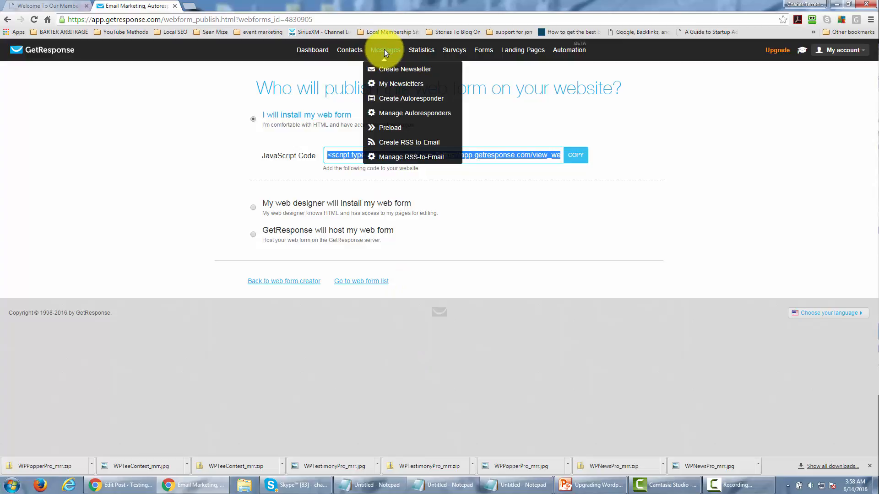
pyautogui.click(393, 99)
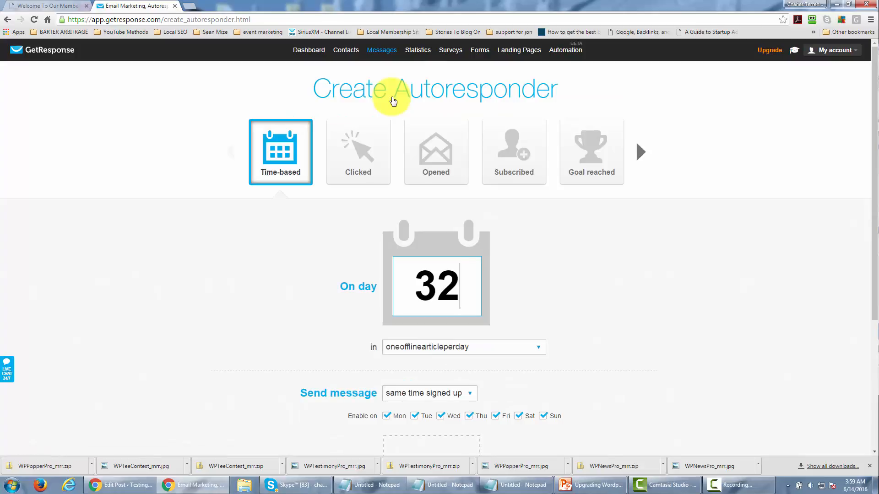
pyautogui.press('BackSpace')
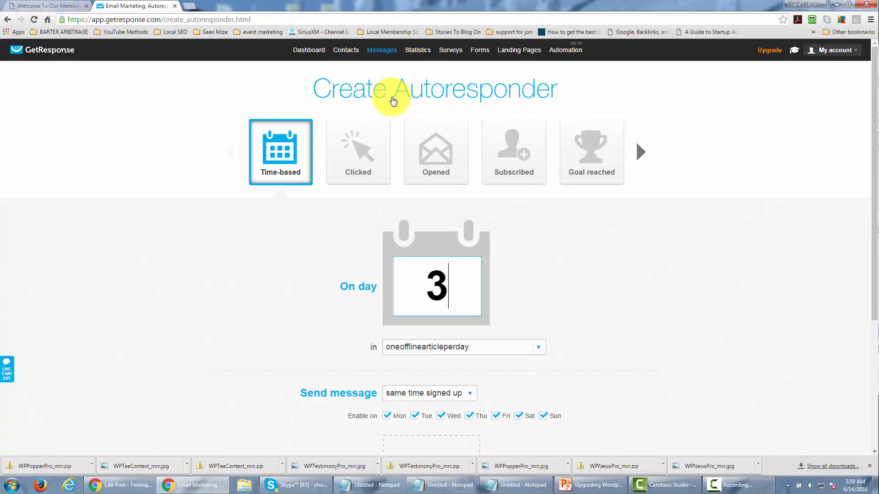
pyautogui.write('0')
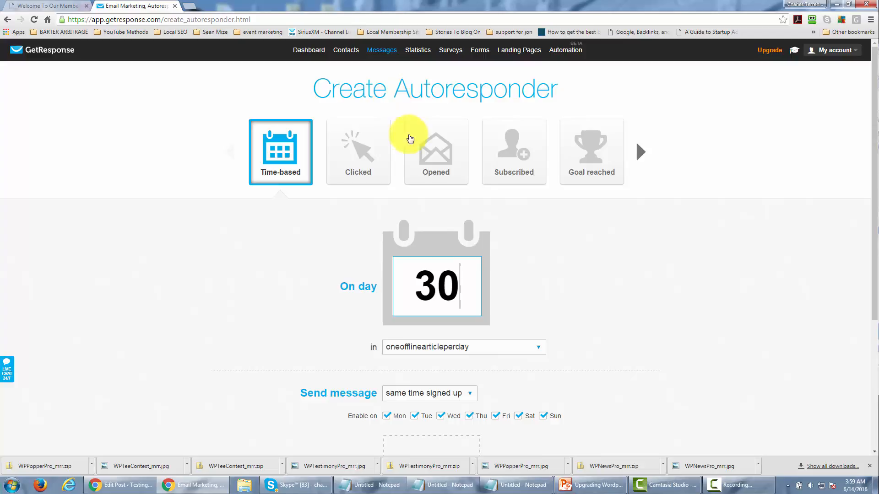
pyautogui.scroll(-3, 344, 242)
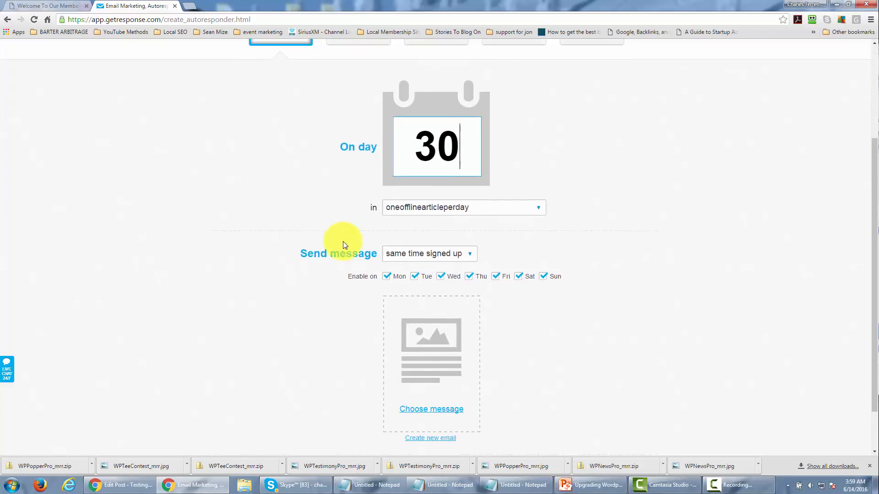
pyautogui.scroll(-1, 344, 243)
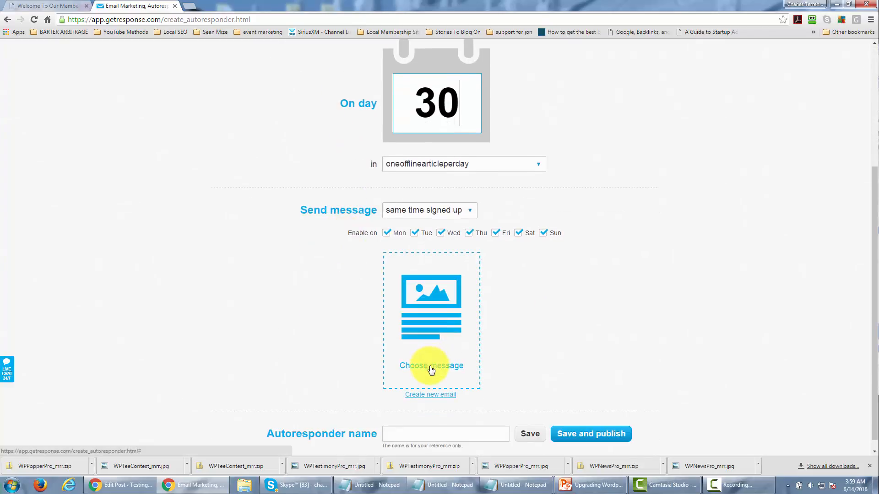
# Step: Create a new email for the autoresponder with message name "Get Month Two Content" and subject "Get Month Two Cotnent", and save its settings
pyautogui.click(430, 396)
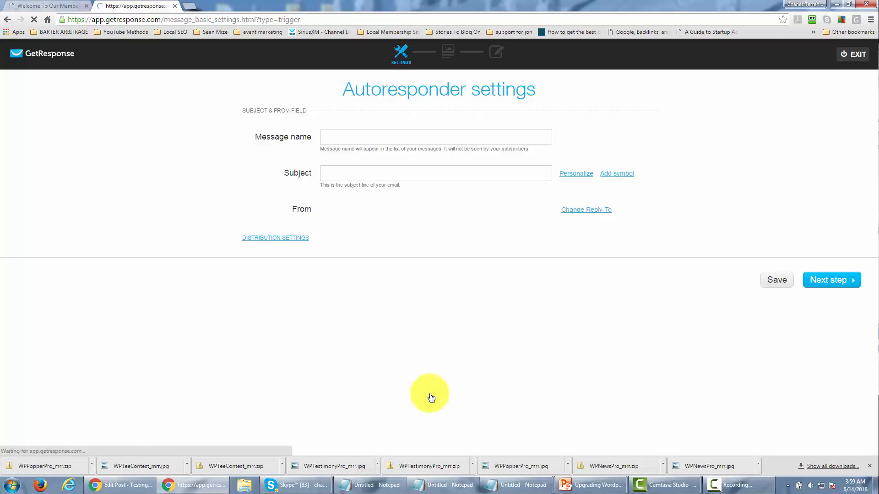
pyautogui.click(354, 136)
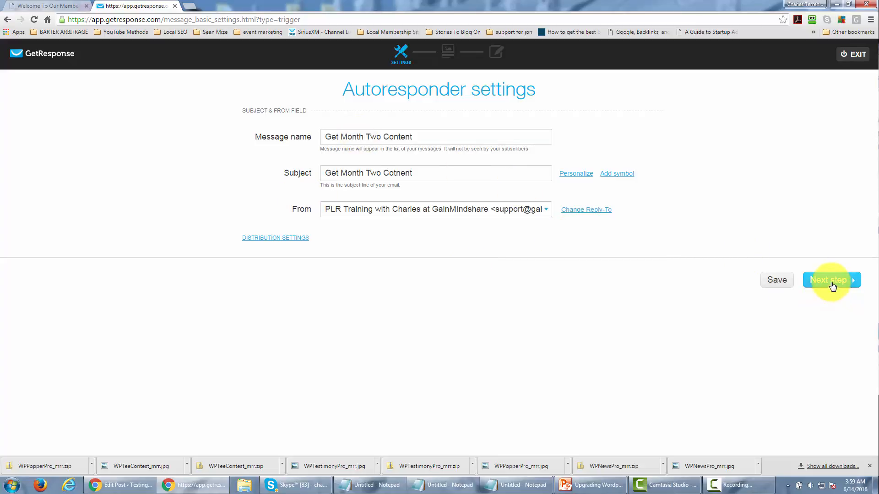
pyautogui.click(776, 282)
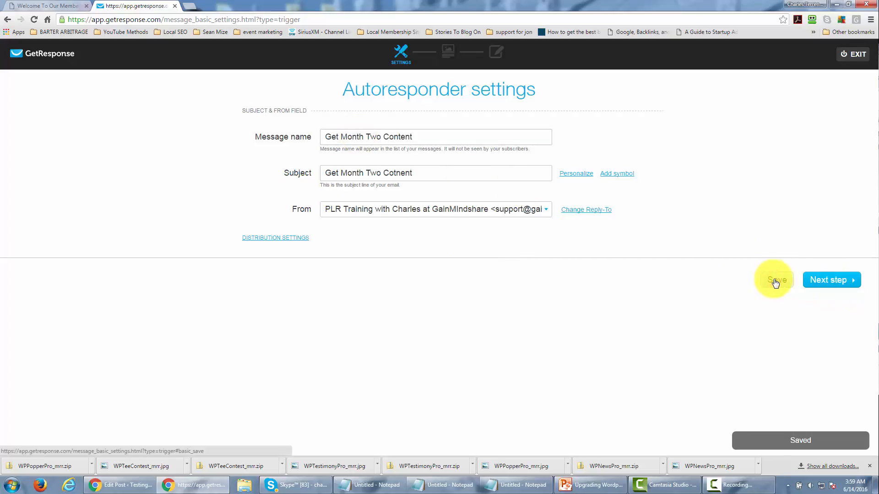
# Step: Continue to template selection and choose the start-from-scratch template "1 column-3" for the email
pyautogui.click(818, 281)
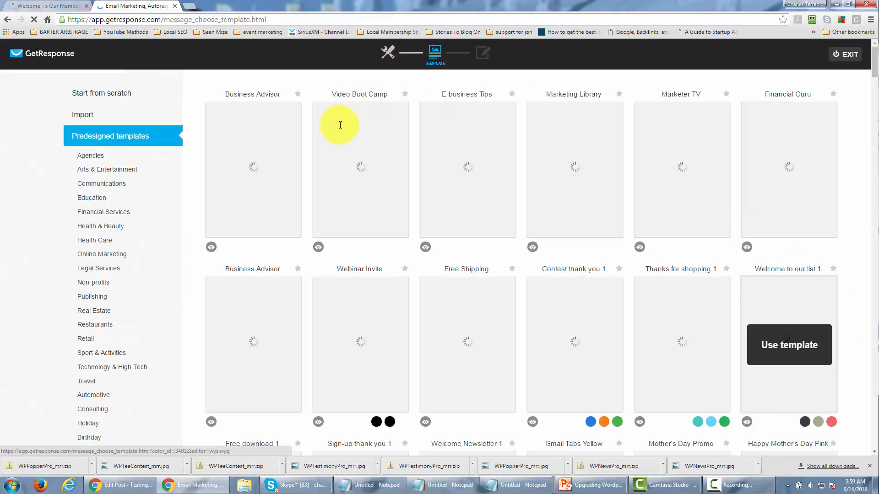
pyautogui.click(110, 96)
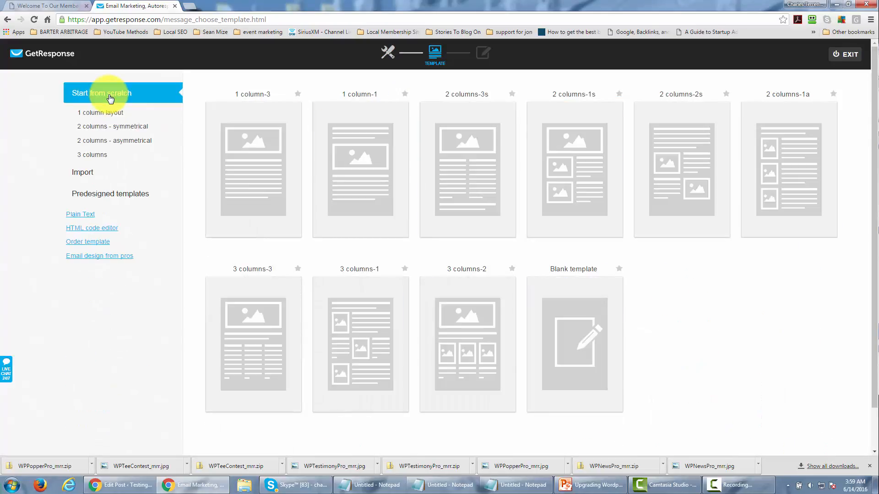
pyautogui.click(246, 166)
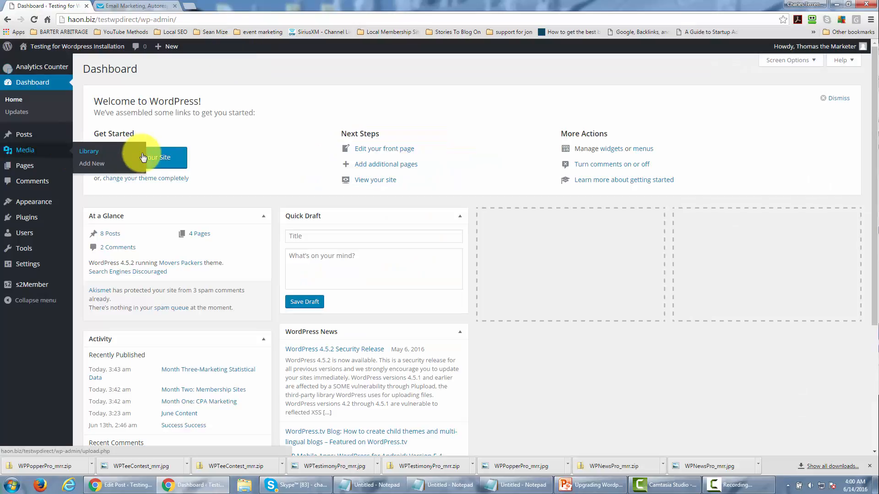
# Step: In the WordPress posts list, copy the link address of the "Month Two: Membership Sites" post
pyautogui.moveTo(28, 133)
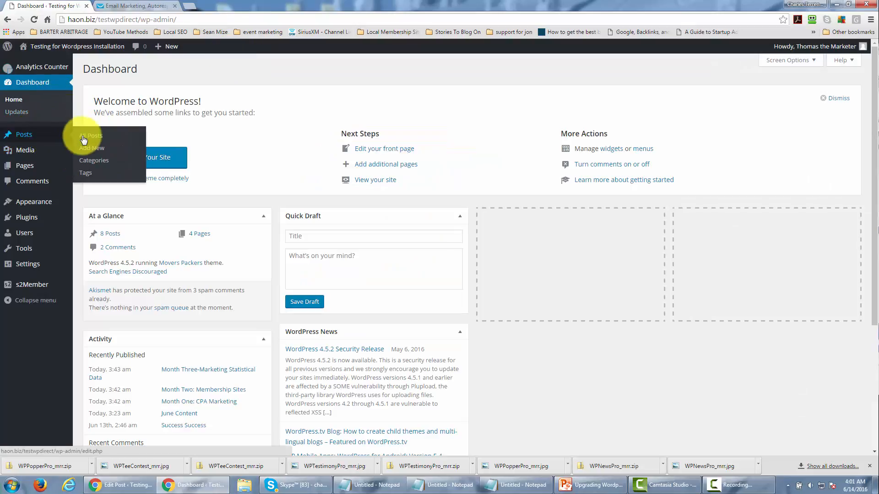
pyautogui.click(87, 137)
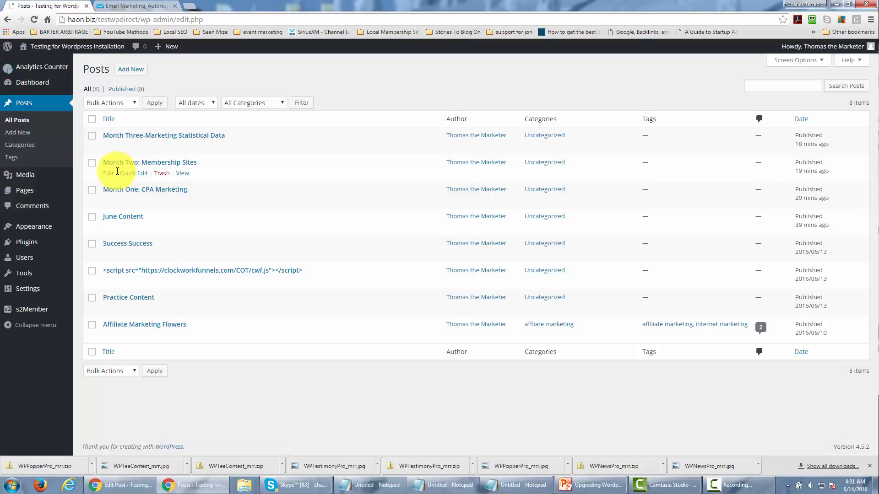
pyautogui.rightClick(182, 176)
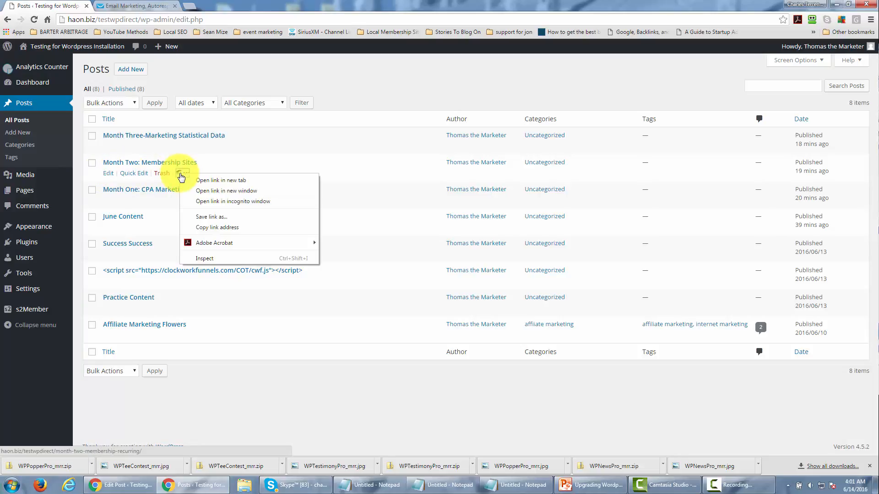
pyautogui.click(209, 227)
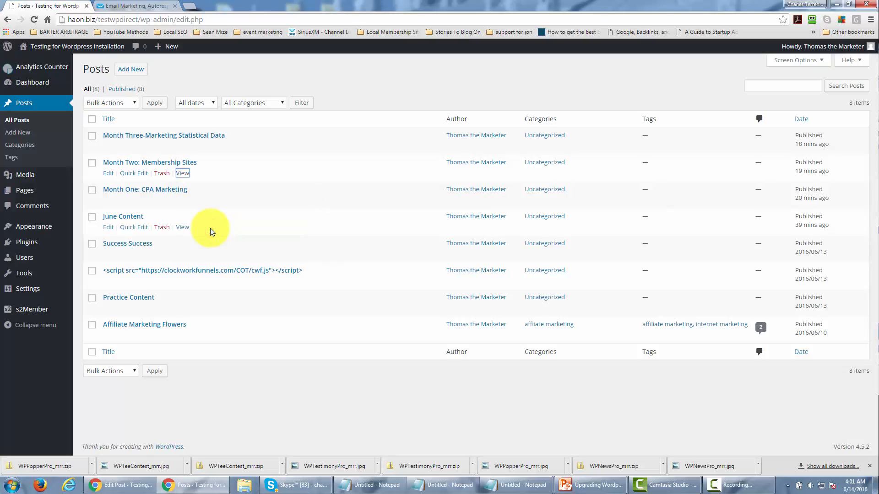
# Step: In the GetResponse message, delete the lower part of the placeholder text and paste the Month Two post link below the remaining paragraph
pyautogui.click(146, 5)
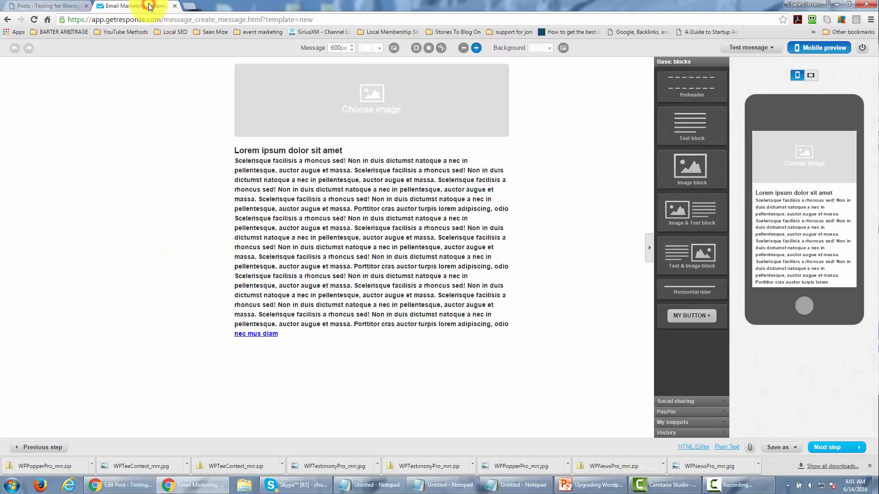
pyautogui.click(337, 189)
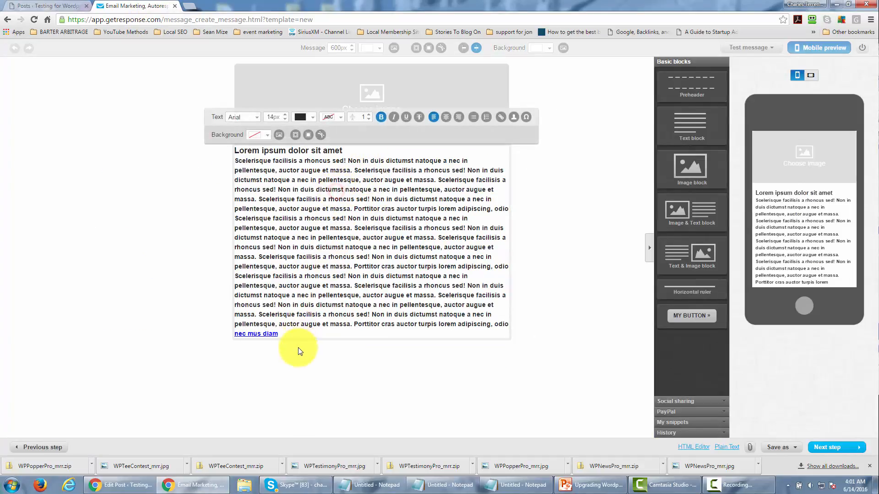
pyautogui.click(278, 331)
pyautogui.moveTo(279, 332); pyautogui.dragTo(239, 196)
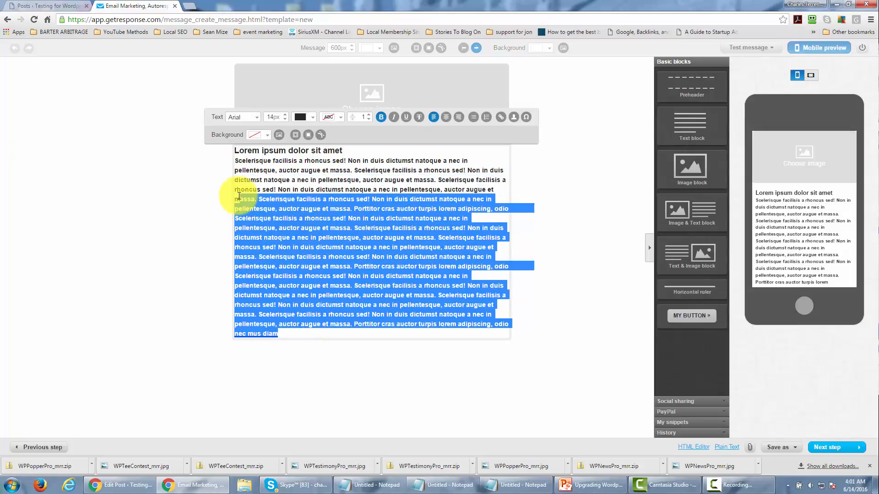
pyautogui.press('BackSpace')
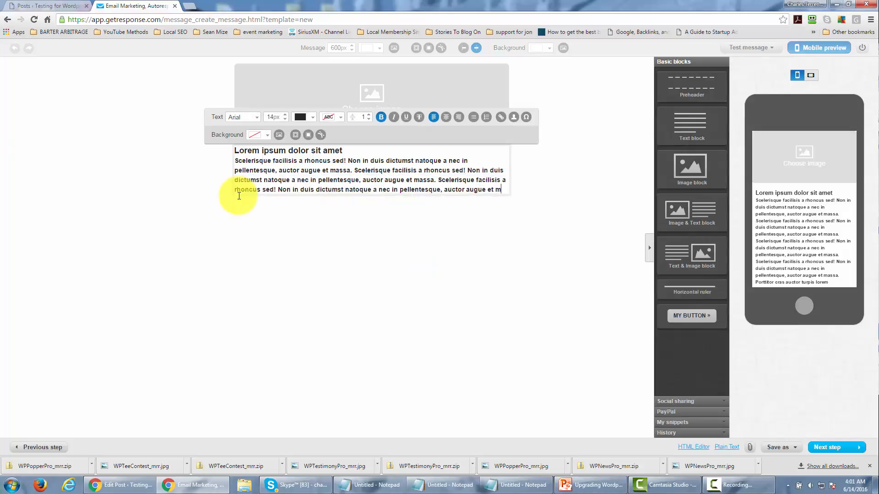
pyautogui.press('Return')
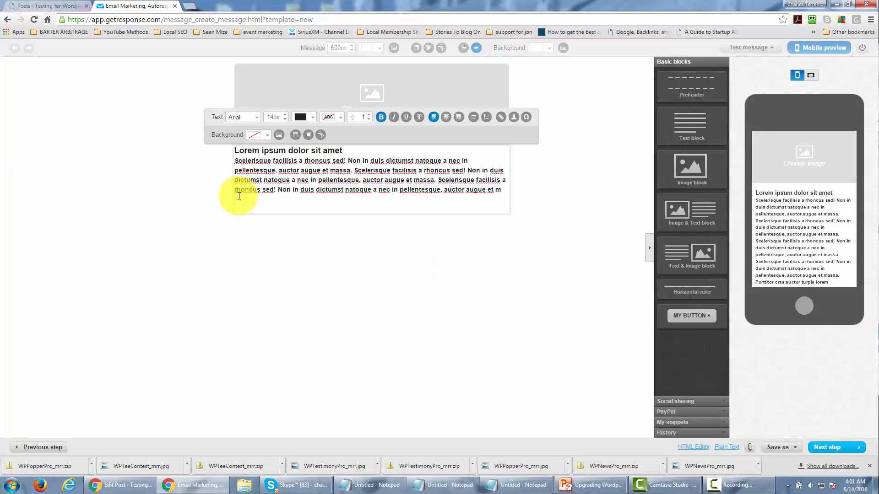
pyautogui.hotkey('ctrl', 'v')
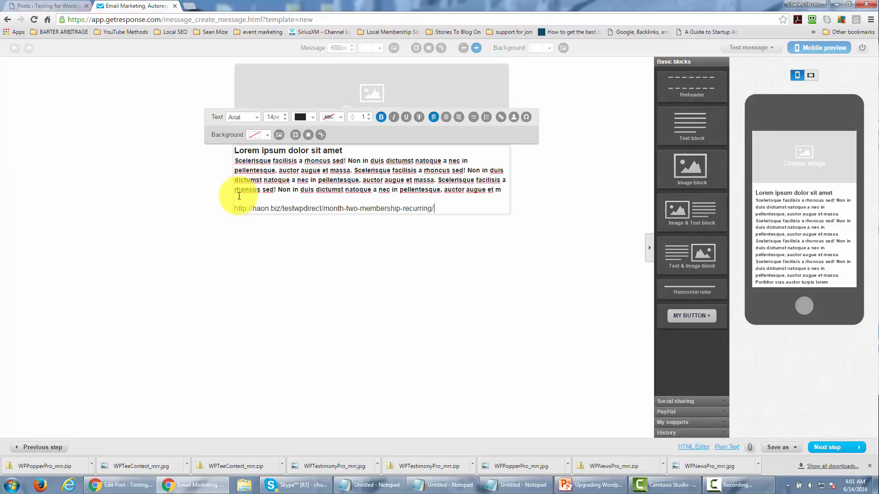
# Step: Add a sign-off below the link with the line "Signed" followed by the sender's name
pyautogui.press('Return')
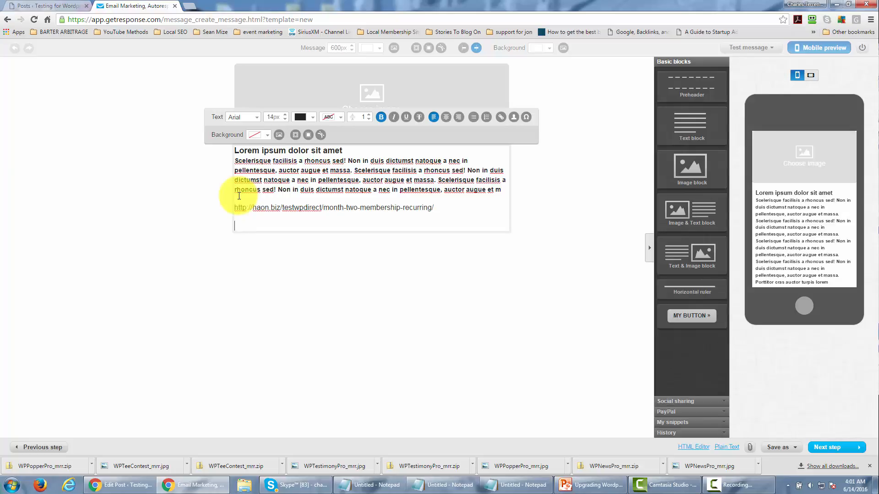
pyautogui.write('Signed')
pyautogui.press('Return')
pyautogui.write('Thoma')
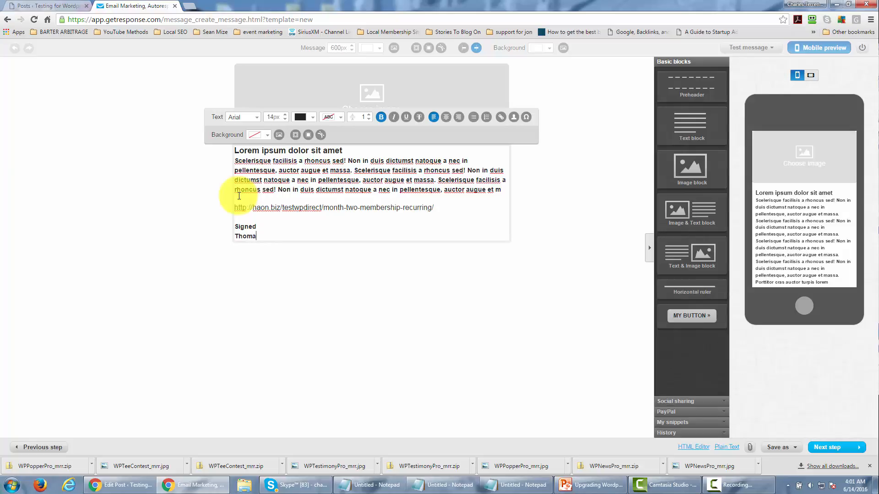
pyautogui.write('s th e Ta')
pyautogui.press('BackSpace')
pyautogui.press('BackSpace')
pyautogui.press('BackSpace')
pyautogui.press('BackSpace')
pyautogui.press('BackSpace')
pyautogui.write('e Mar')
# Step: Check the message's placeholder heading and Month Two link by highlighting them, and continue to the next step
pyautogui.moveTo(344, 151); pyautogui.dragTo(203, 149)
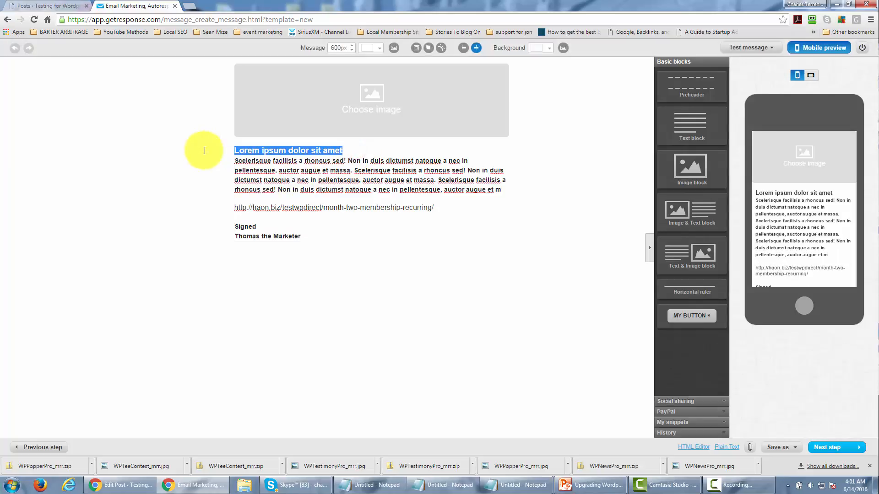
pyautogui.click(295, 180)
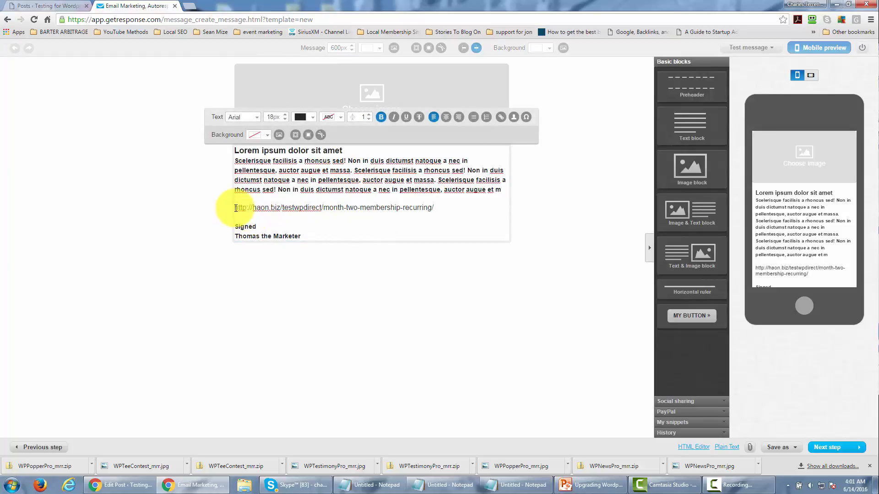
pyautogui.moveTo(237, 209); pyautogui.dragTo(455, 210)
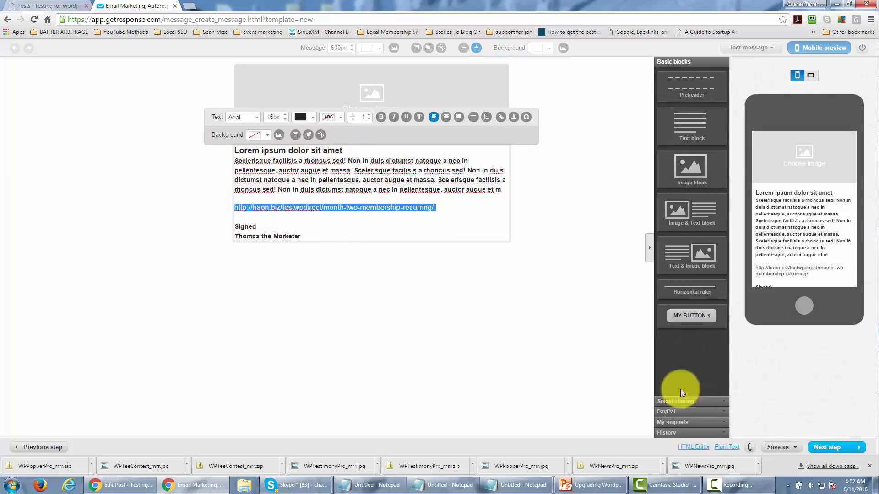
pyautogui.click(820, 449)
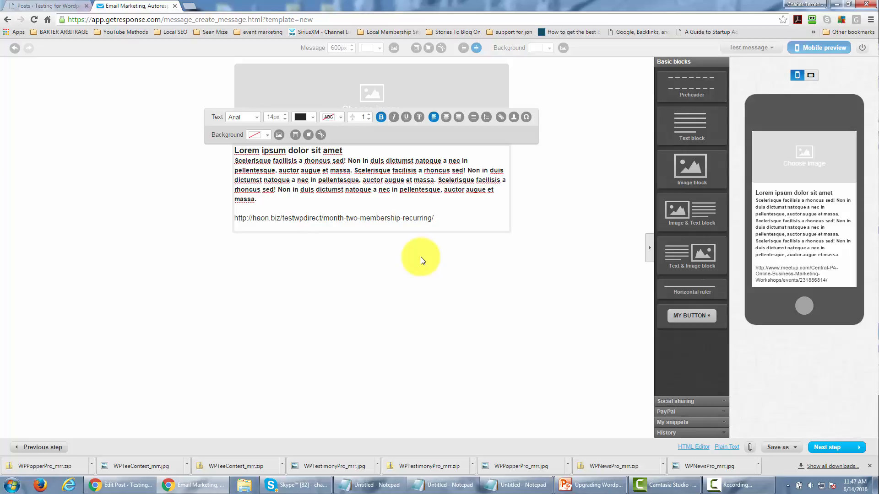
# Step: Copy the link address of the "Month Three-Marketing Statistical Data" post in WordPress and return to the GetResponse message
pyautogui.click(50, 6)
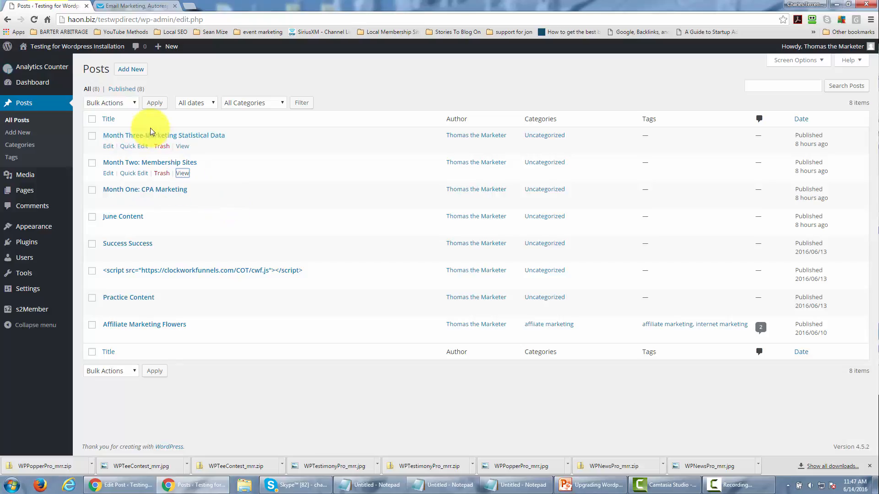
pyautogui.rightClick(185, 151)
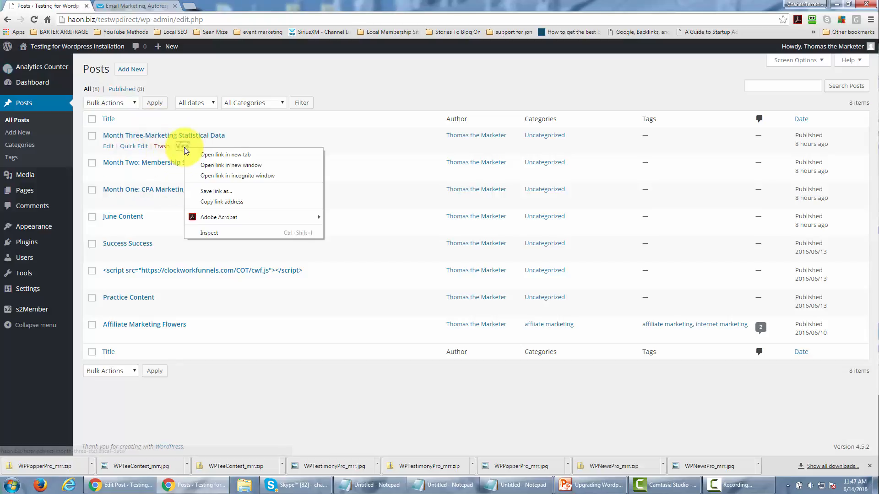
pyautogui.click(221, 200)
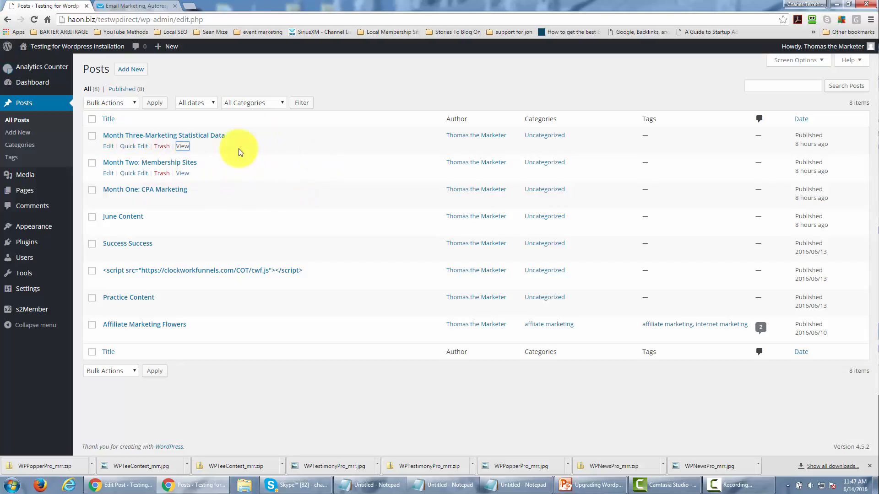
pyautogui.click(139, 6)
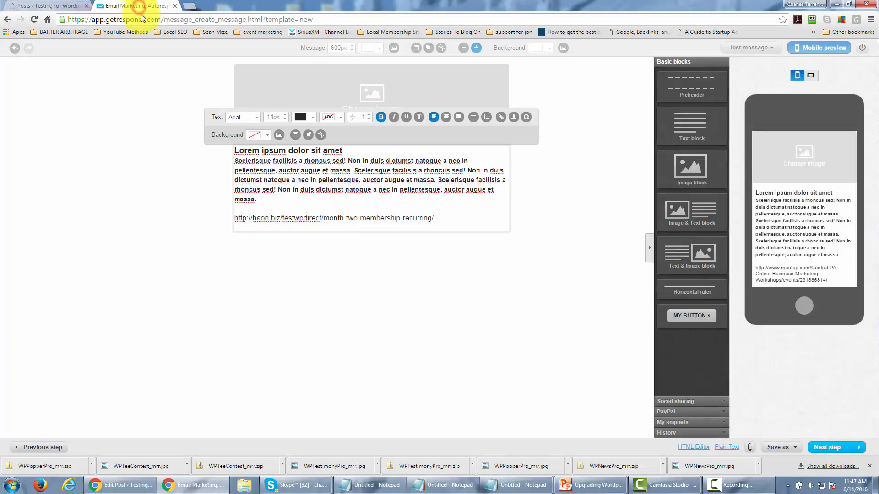